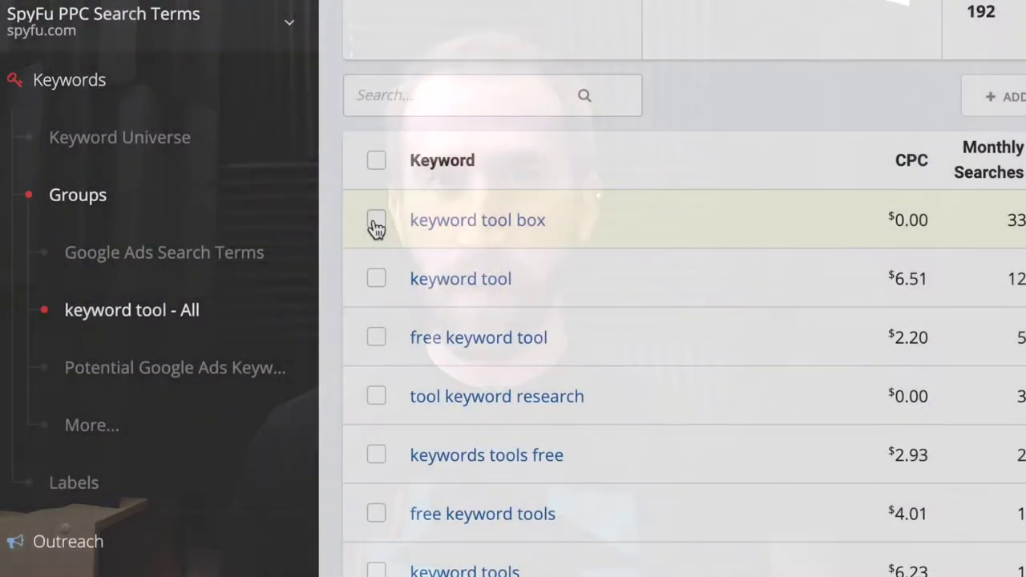
# Step: Tick the checkbox beside 'keyword tool box' in the keyword tool - All group table
pyautogui.click(376, 219)
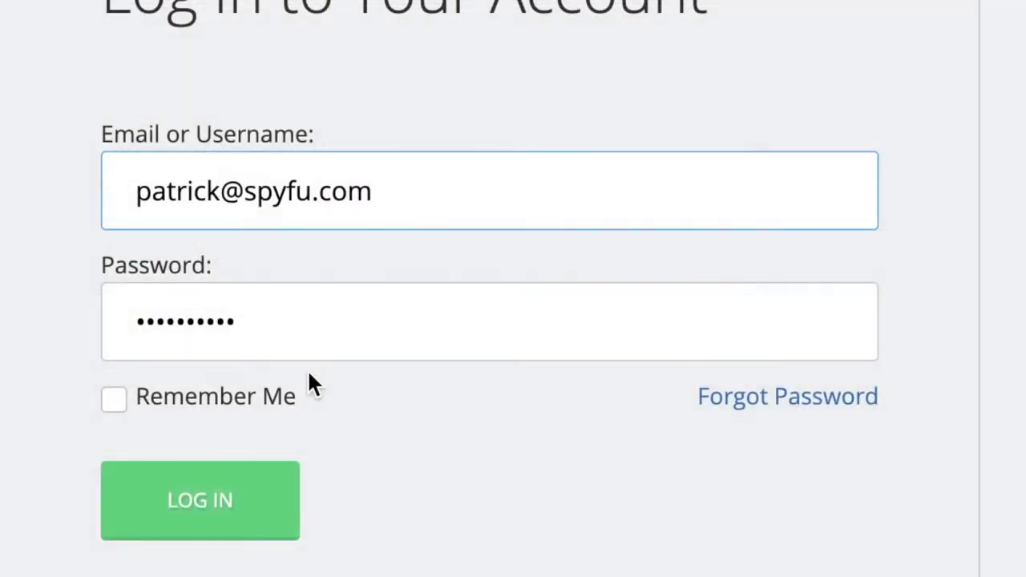
# Step: Log in to SpyFu and bring up the All Projects list from the Projects panel
pyautogui.click(166, 497)
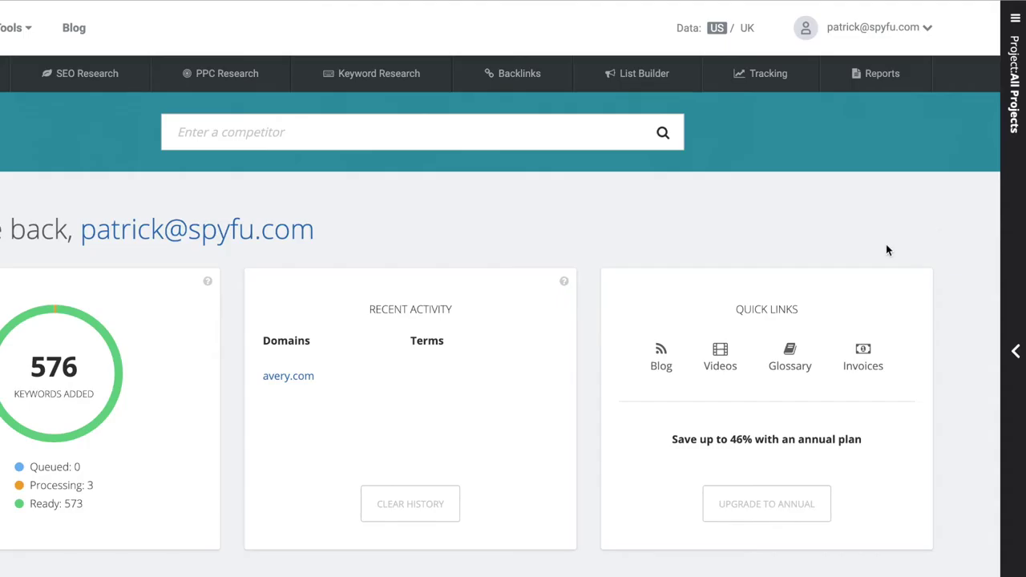
pyautogui.click(1018, 198)
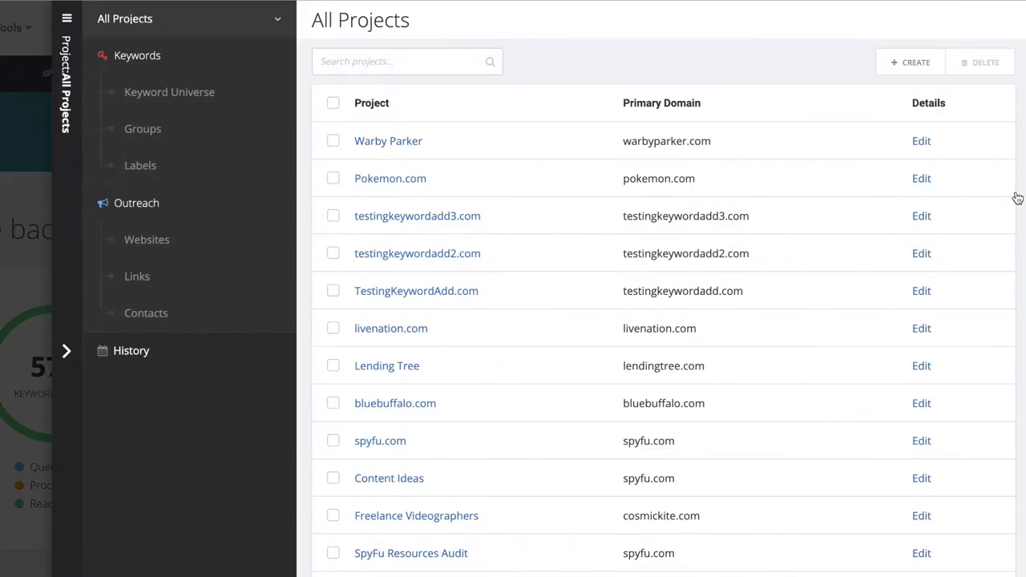
pyautogui.click(276, 20)
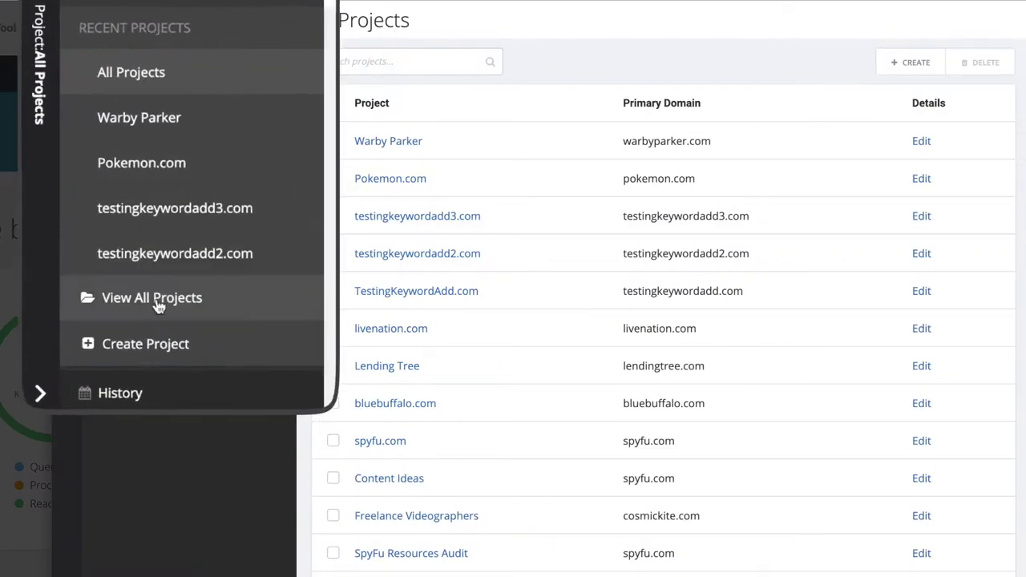
# Step: Create a project for domain SpyFu.com named 'SpyFu PPC Search Terms'
pyautogui.click(132, 354)
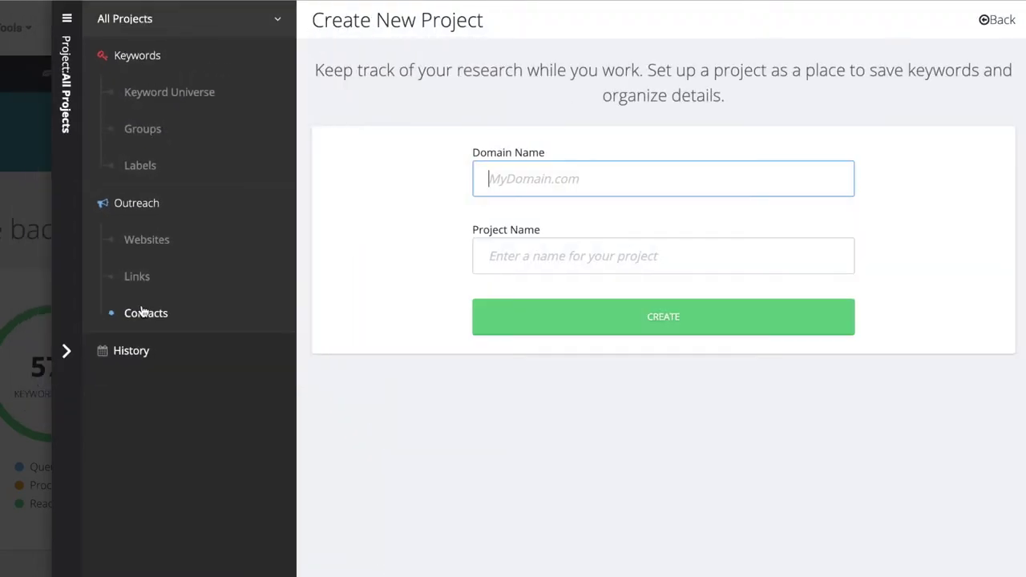
pyautogui.write('SpyFu.com')
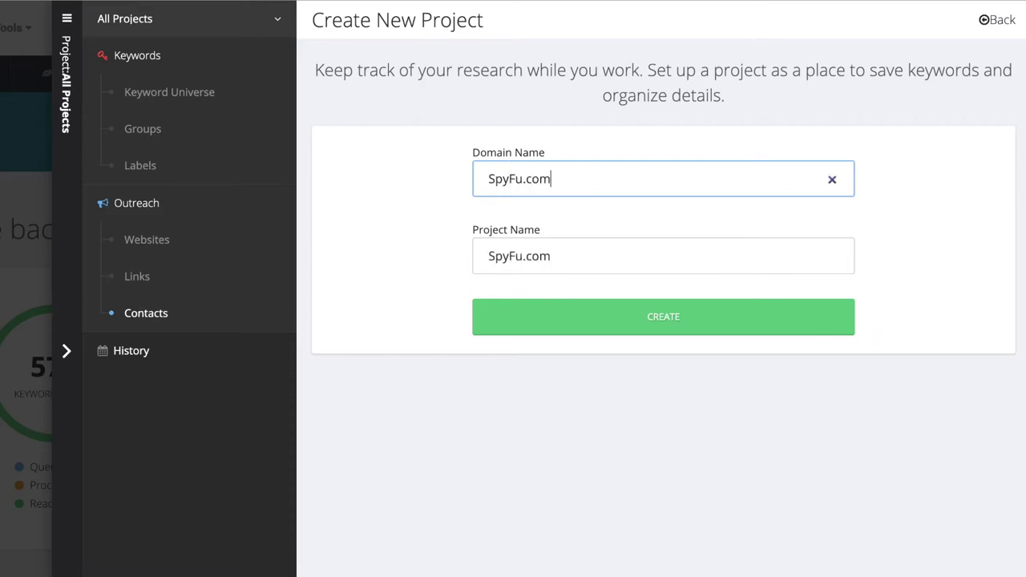
pyautogui.click(574, 266)
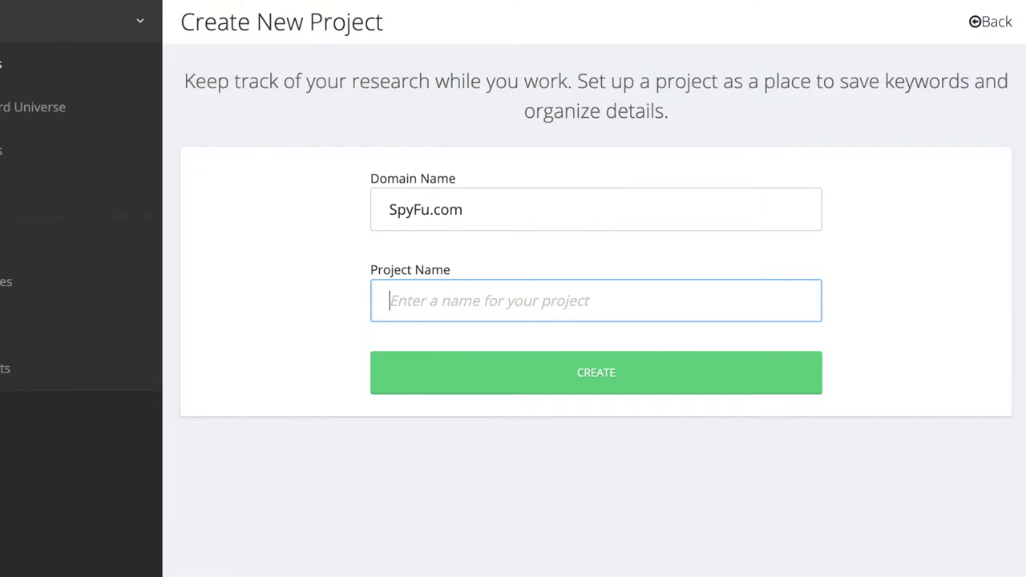
pyautogui.write('SpyFu PPC Search Terms')
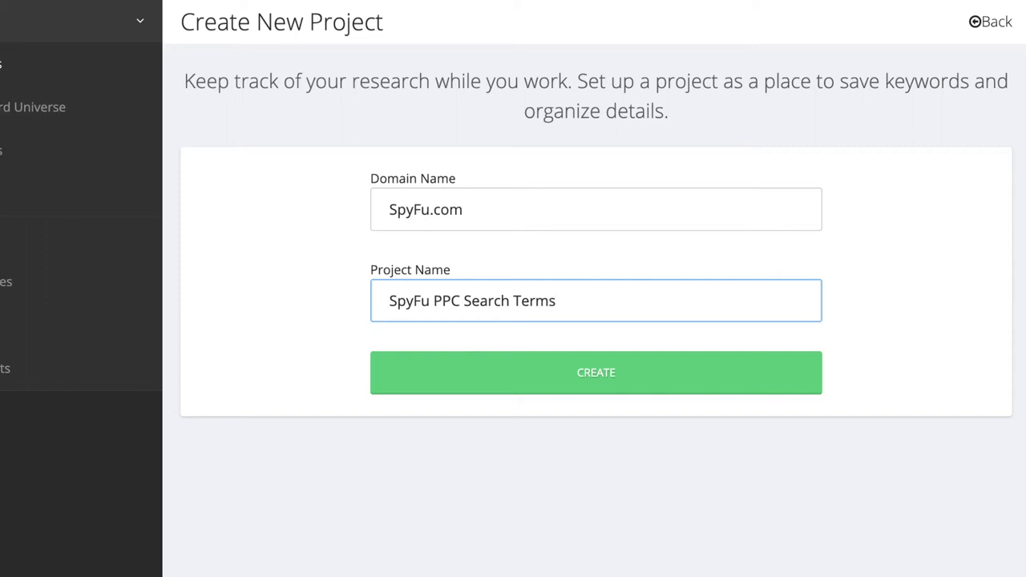
pyautogui.click(696, 393)
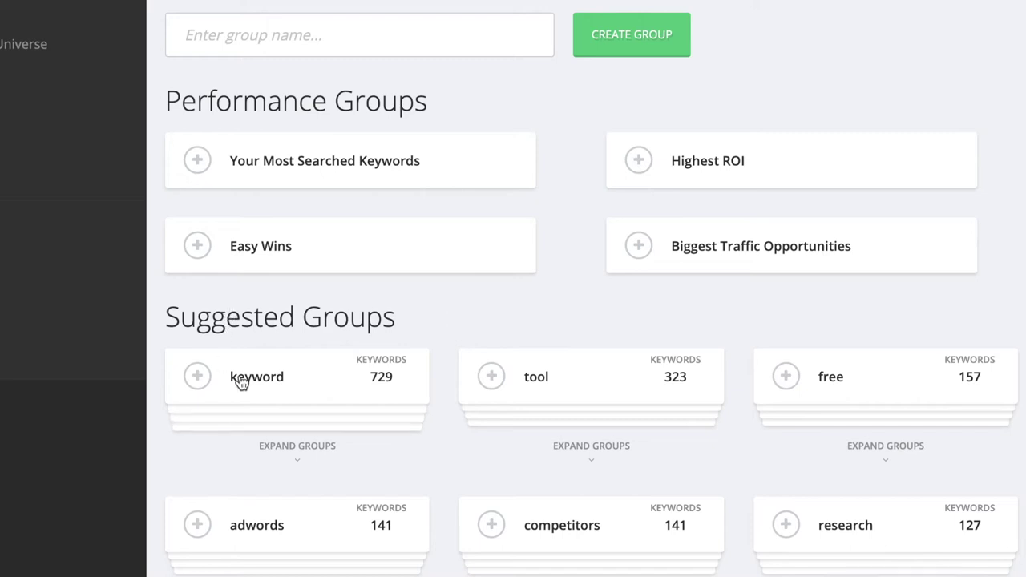
# Step: Create an empty keyword group named 'Google Ads Search Terms'
pyautogui.click(244, 35)
pyautogui.write('Google Ads Search Terms')
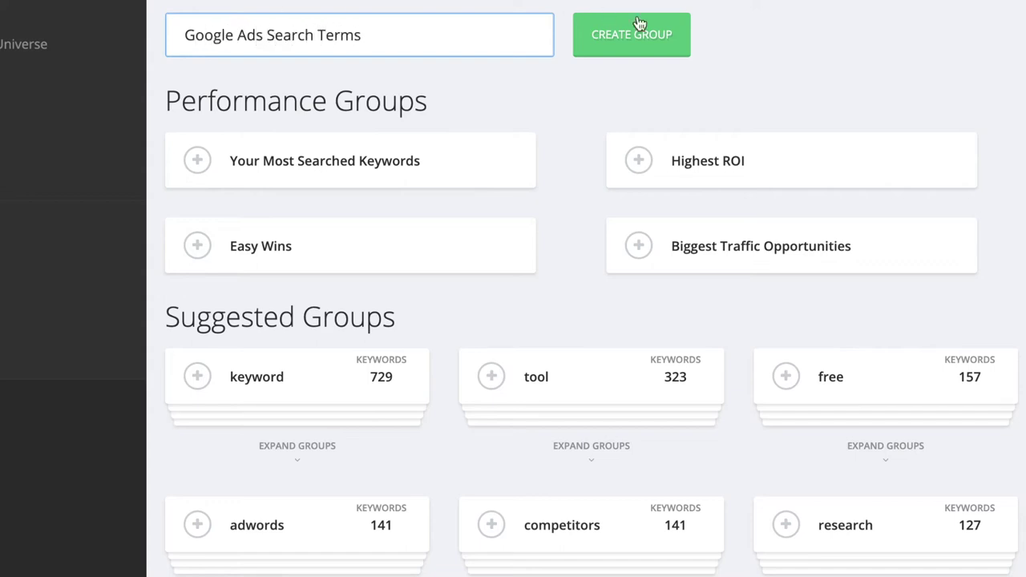
pyautogui.click(639, 24)
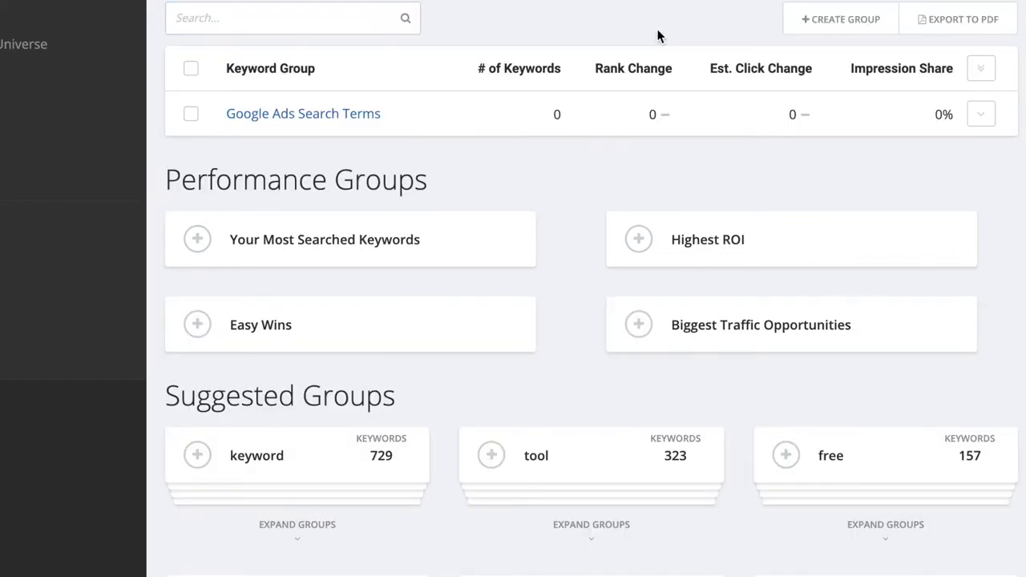
pyautogui.moveTo(314, 130)
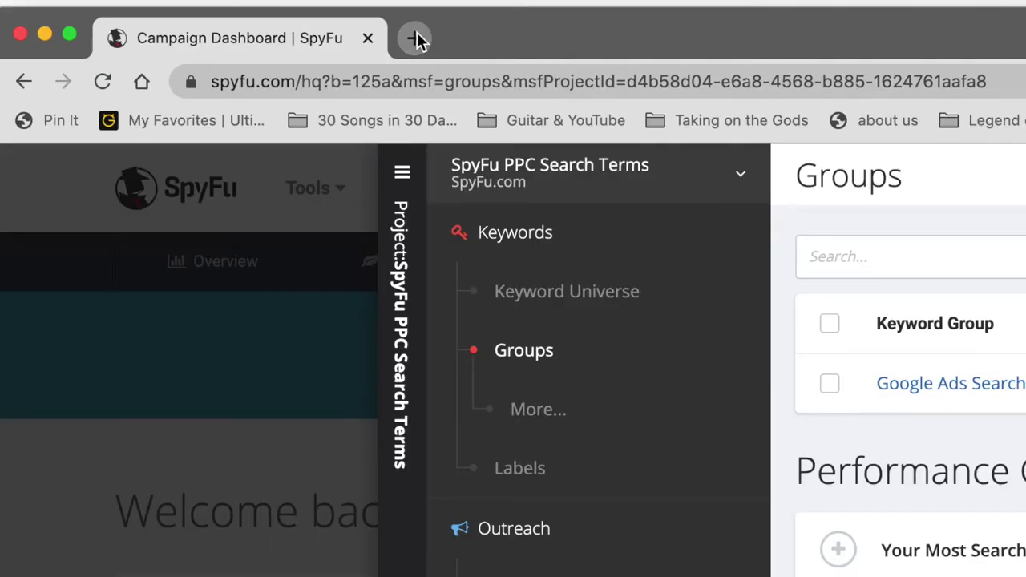
# Step: In a new tab on ads.google.com, download the Keywords > Search terms report as .csv
pyautogui.click(417, 40)
pyautogui.write('ads')
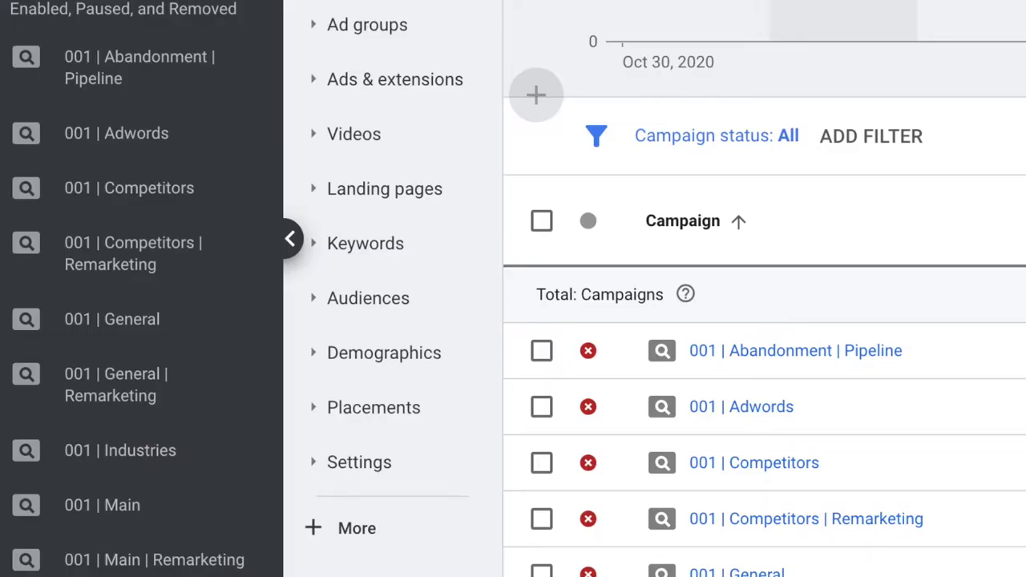
pyautogui.click(383, 255)
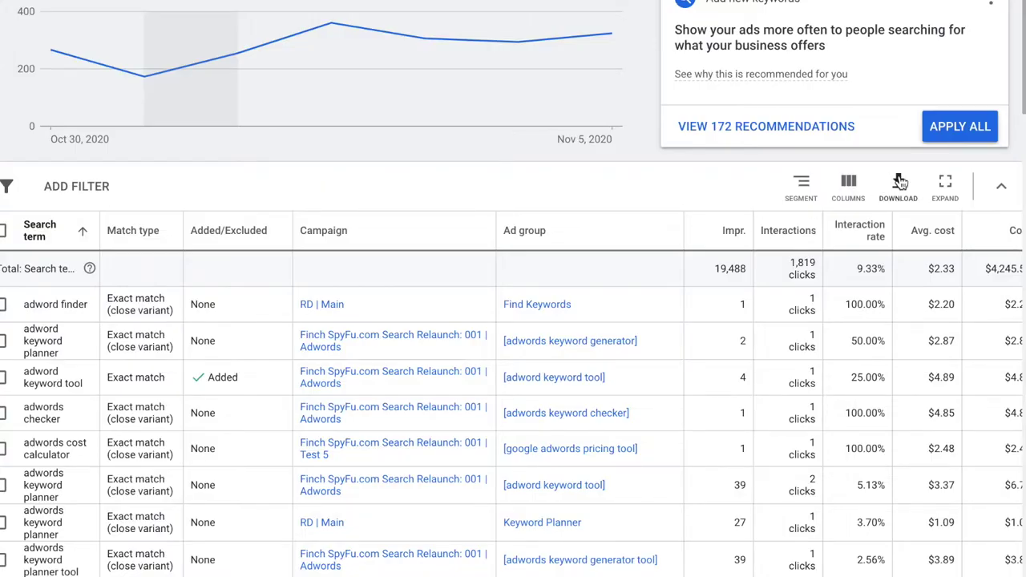
pyautogui.click(899, 184)
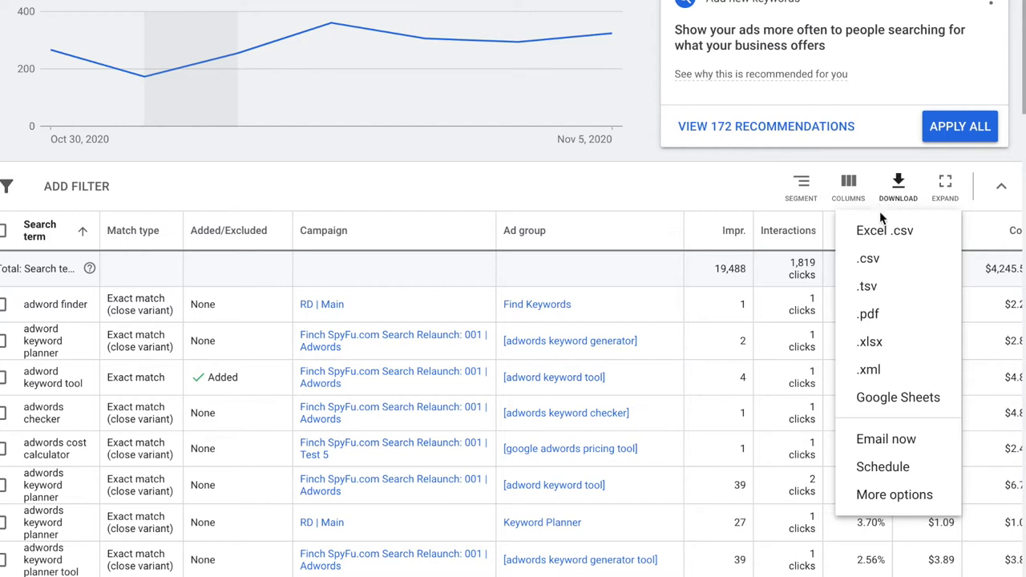
pyautogui.click(873, 262)
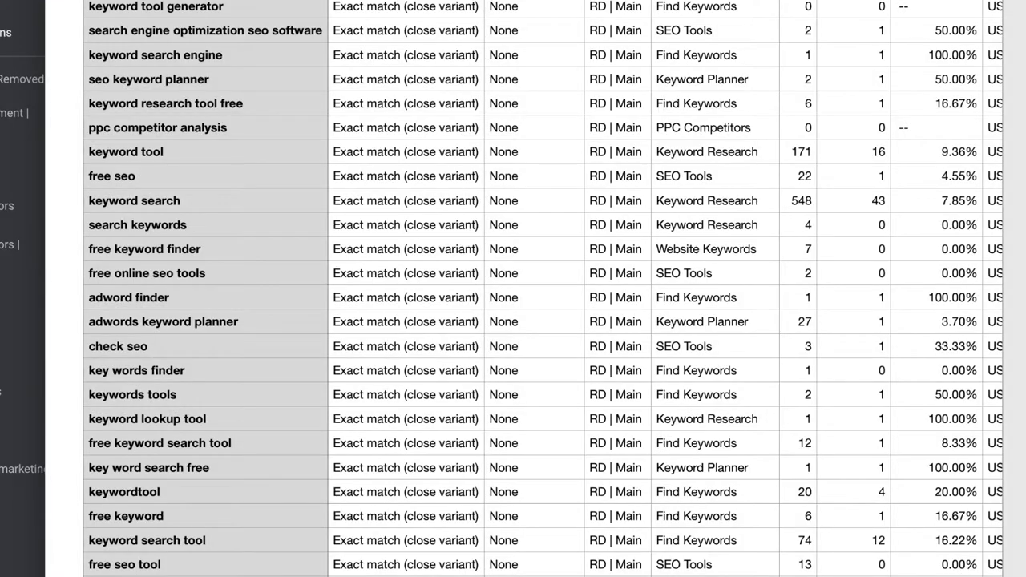
# Step: Copy the Search term column from the report in Numbers
pyautogui.rightClick(118, 441)
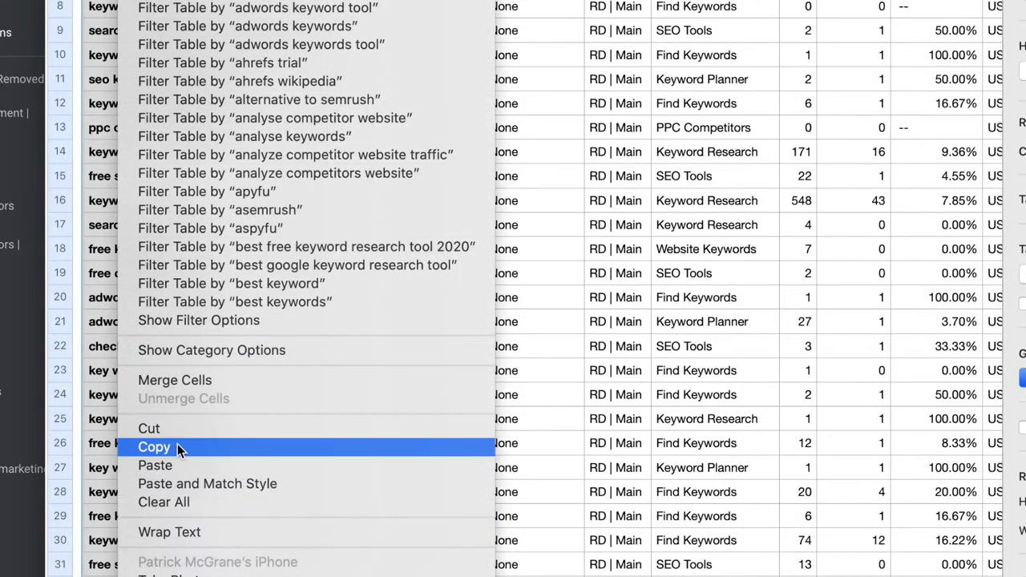
pyautogui.click(177, 446)
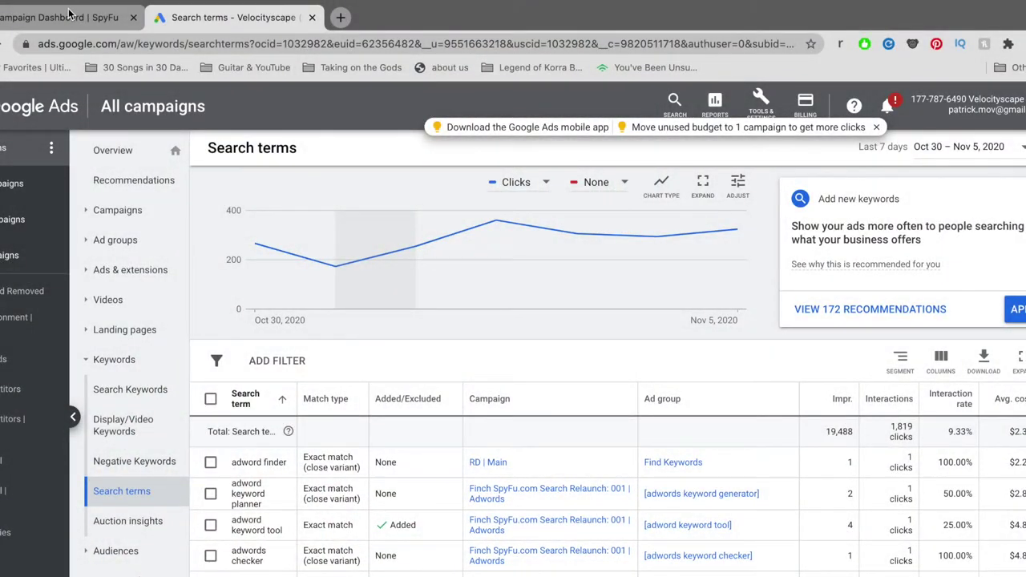
# Step: Paste the copied search terms into the Google Ads Search Terms group's import form
pyautogui.click(71, 16)
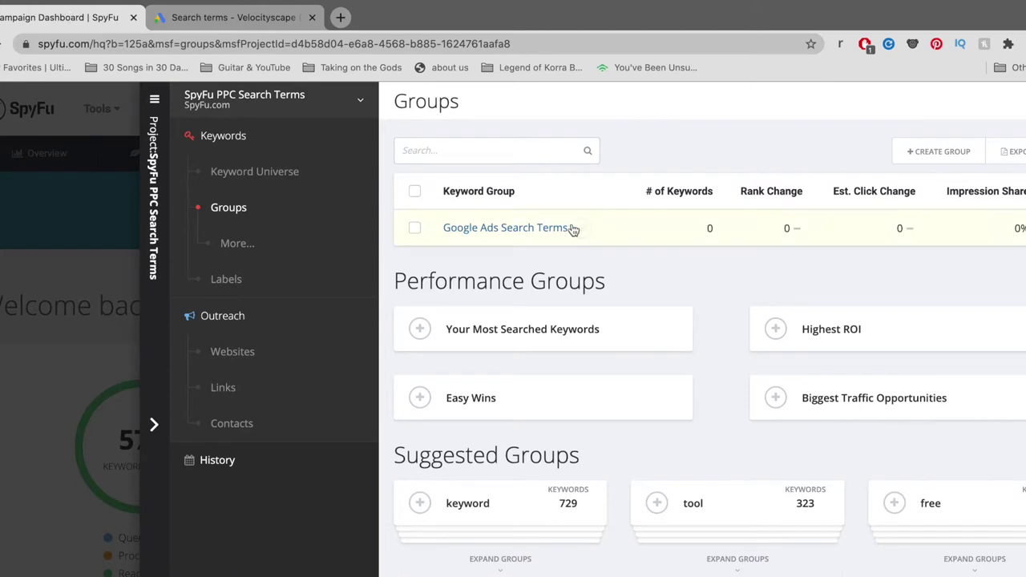
pyautogui.click(549, 232)
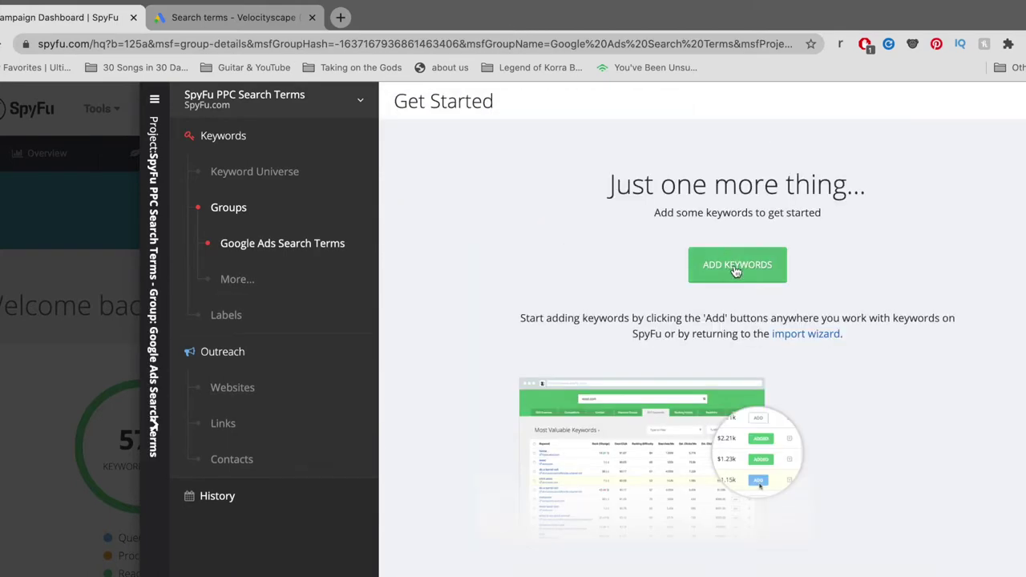
pyautogui.click(736, 272)
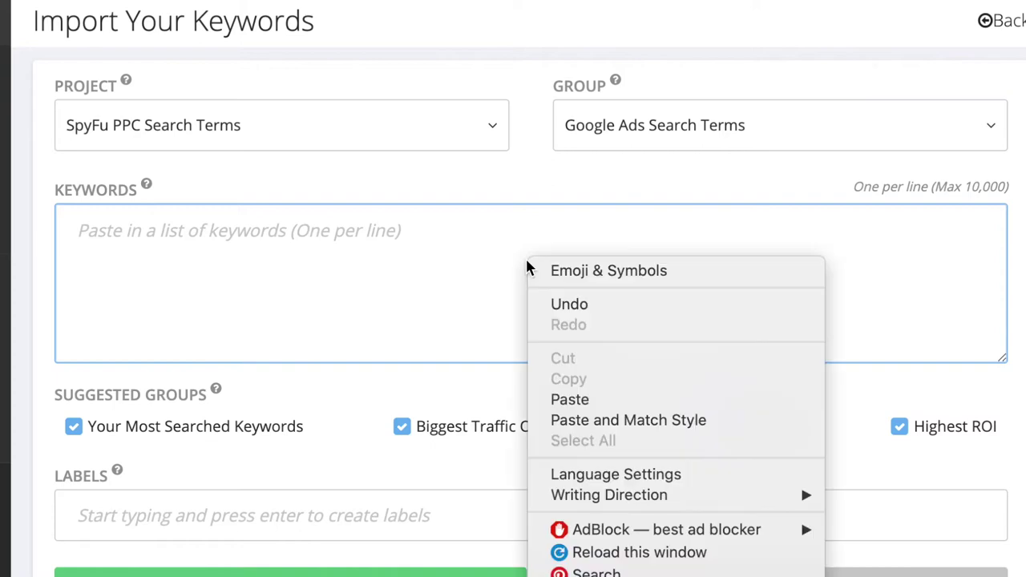
pyautogui.click(569, 399)
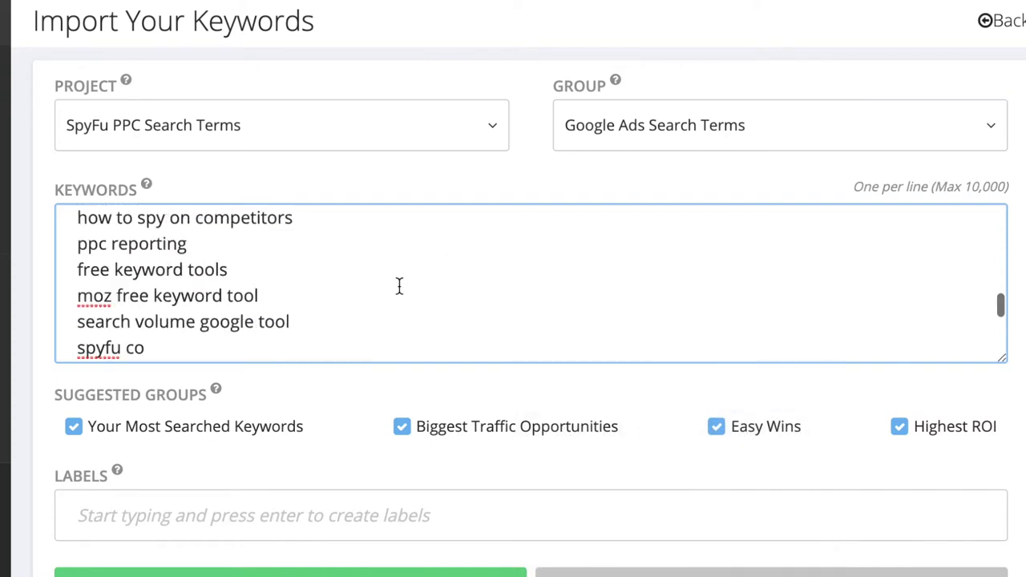
pyautogui.scroll(10, 399, 287)
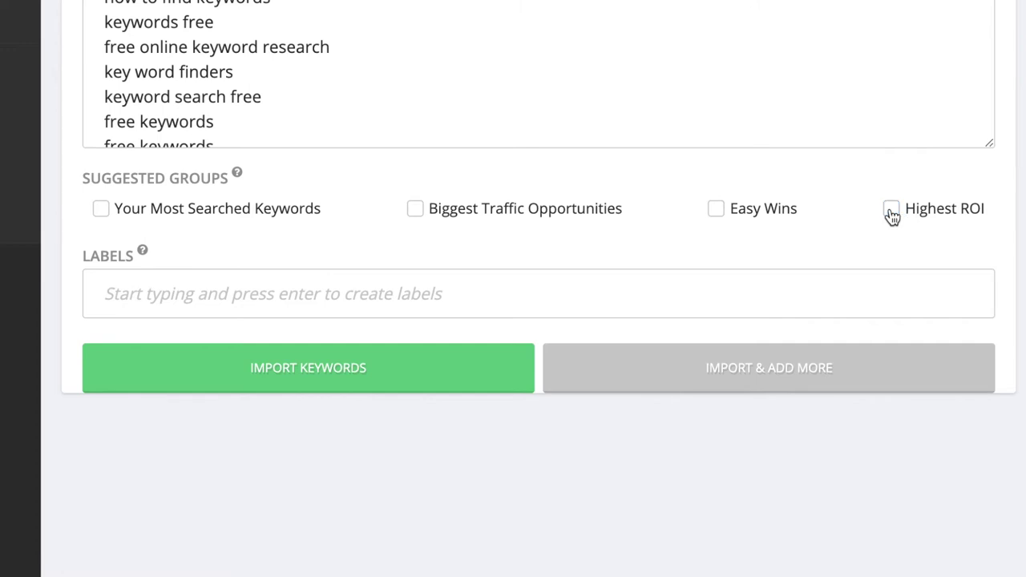
# Step: Import the 575 keywords and review them in the Google Ads Search Terms group table
pyautogui.click(303, 377)
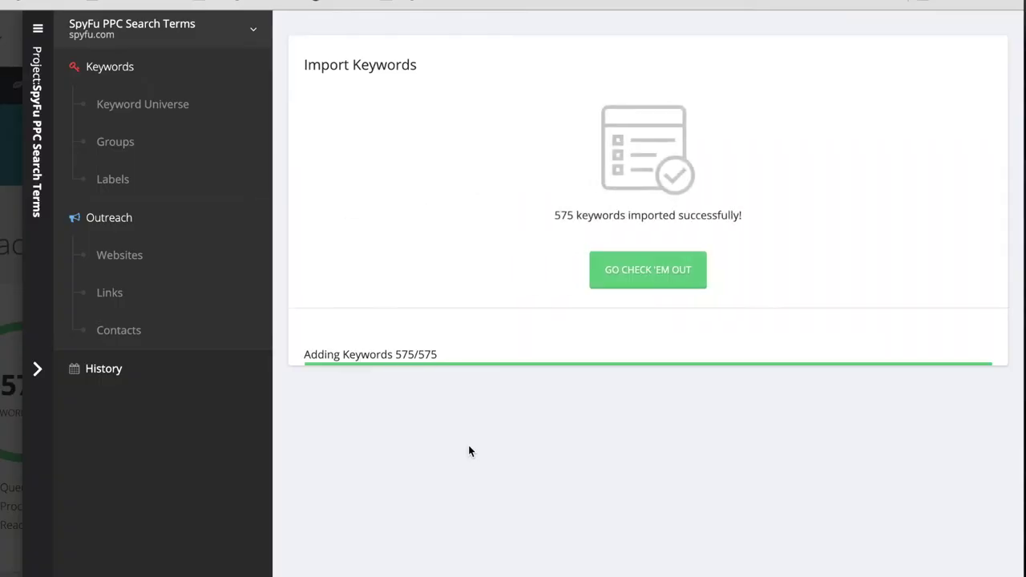
pyautogui.click(643, 285)
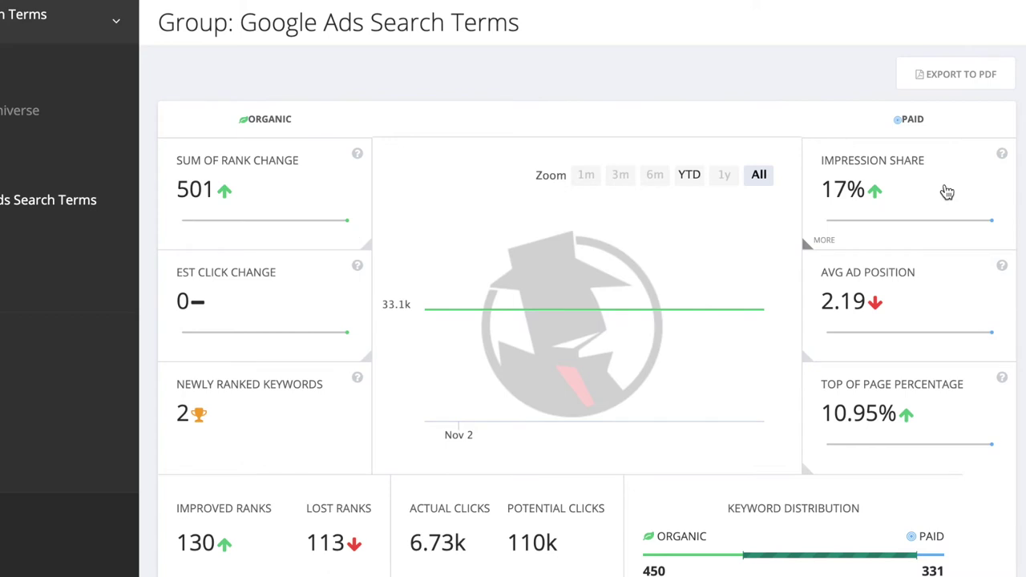
pyautogui.scroll(-8, 946, 192)
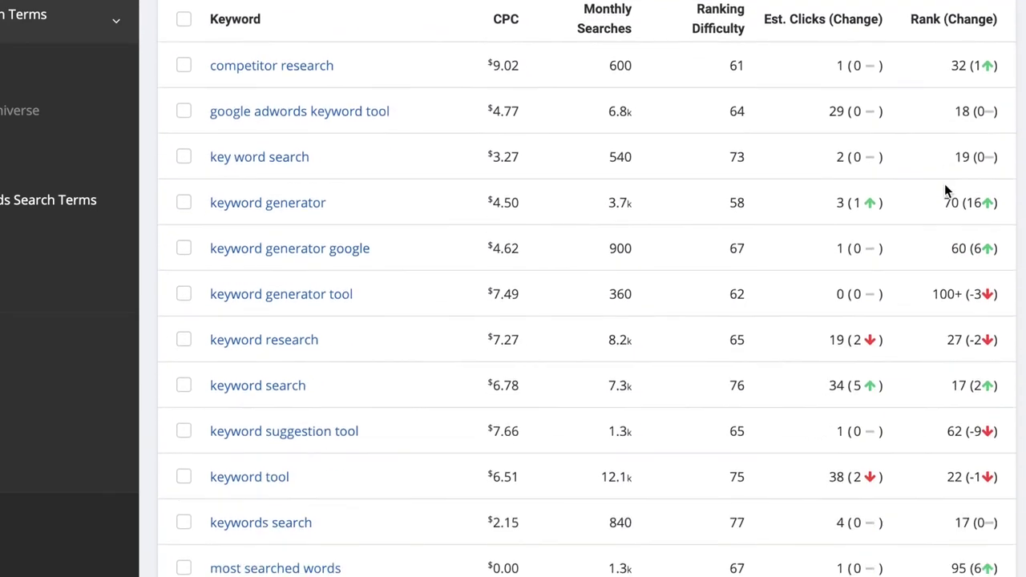
pyautogui.scroll(1, 944, 183)
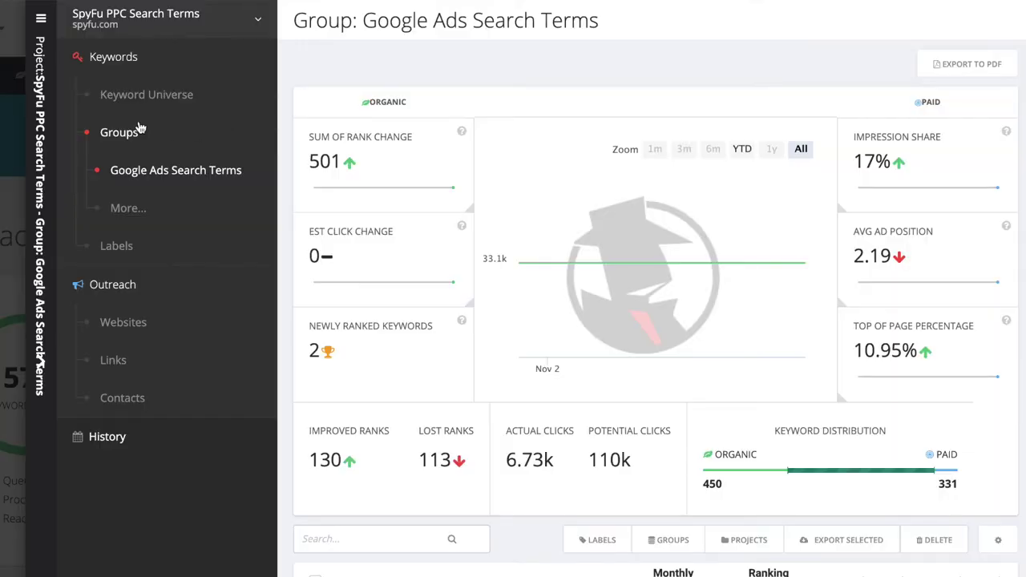
# Step: From the Groups list, create a new keyword group called 'Potential Google Ads Keywords'
pyautogui.click(122, 133)
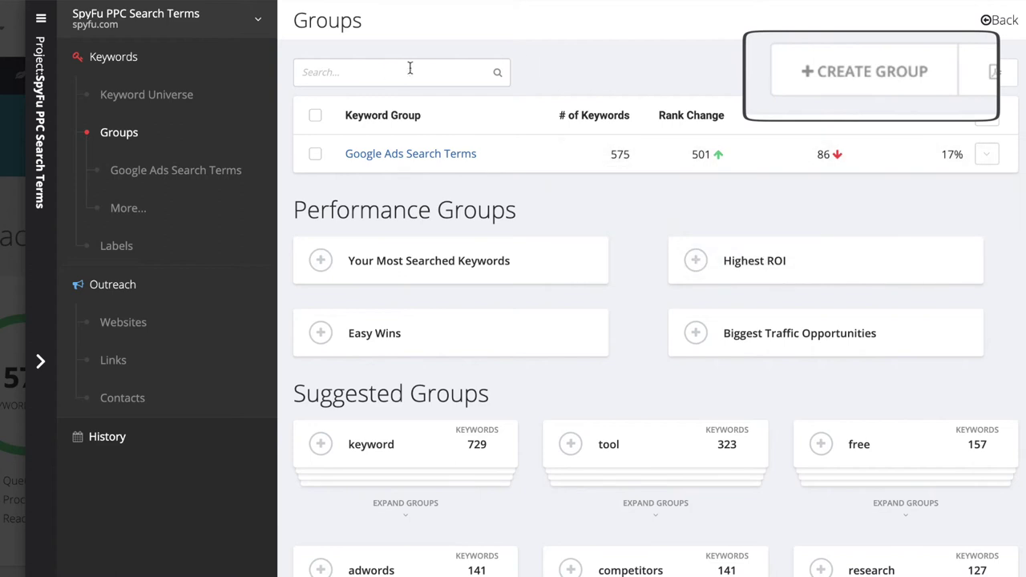
pyautogui.click(849, 81)
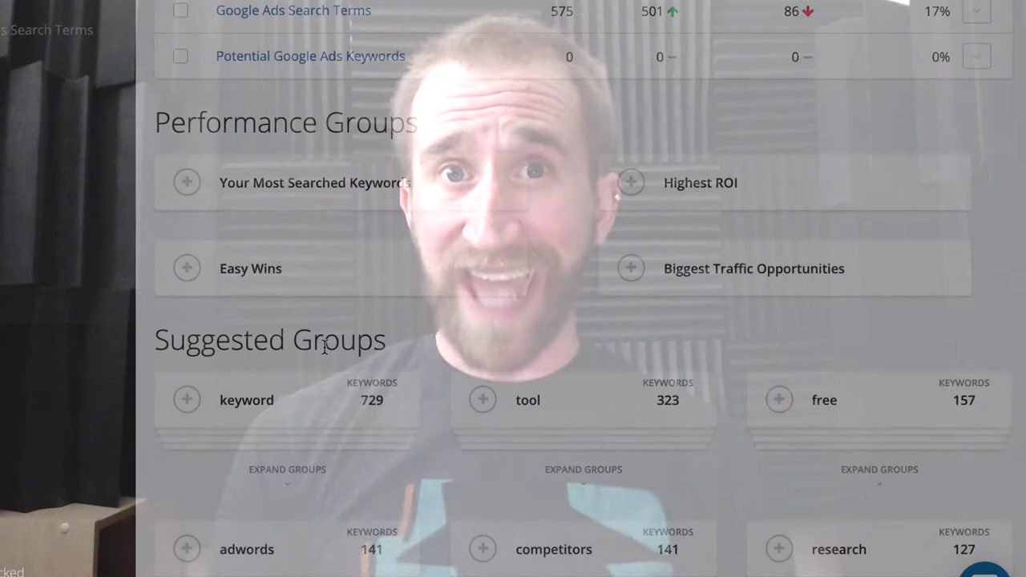
# Step: Add the 'keyword tool' suggestion from the adwords suggested group, creating keyword tool - All (106 keywords)
pyautogui.scroll(-4, 323, 351)
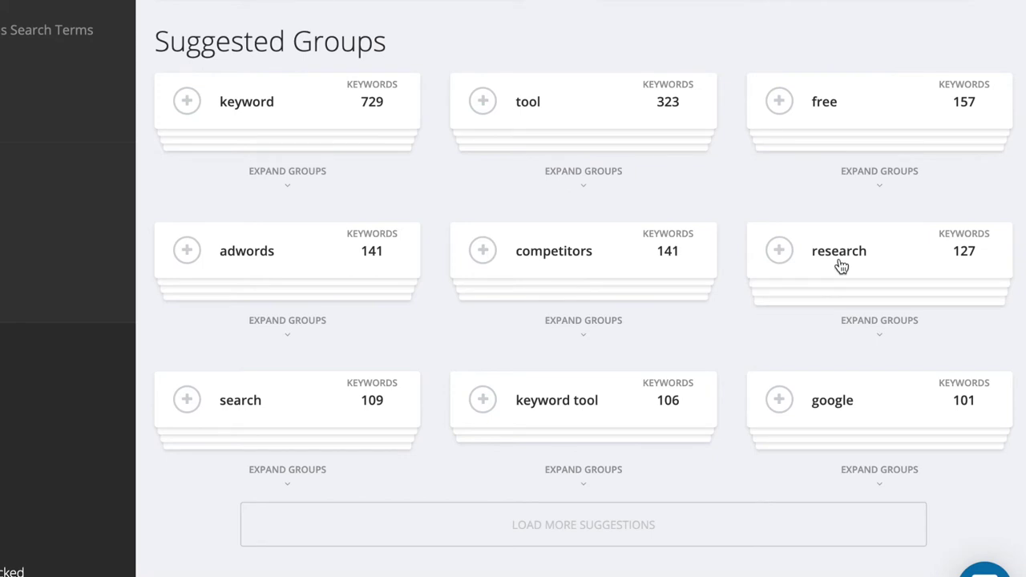
pyautogui.click(287, 277)
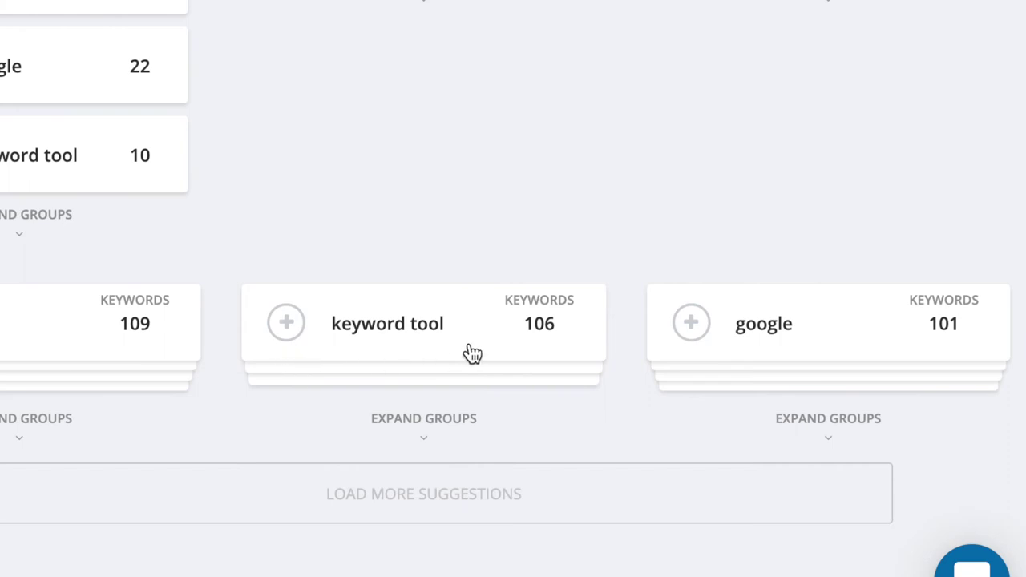
pyautogui.click(297, 335)
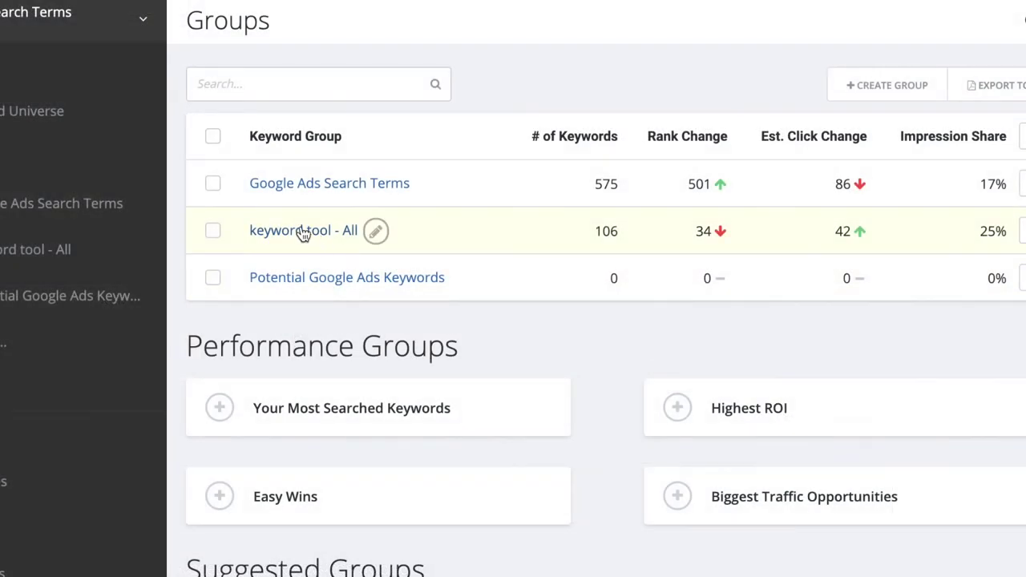
# Step: Show the keyword tool - All group ranked by monthly searches, with keyword tool box (33.1k) on top
pyautogui.click(302, 230)
pyautogui.scroll(-3, 519, 405)
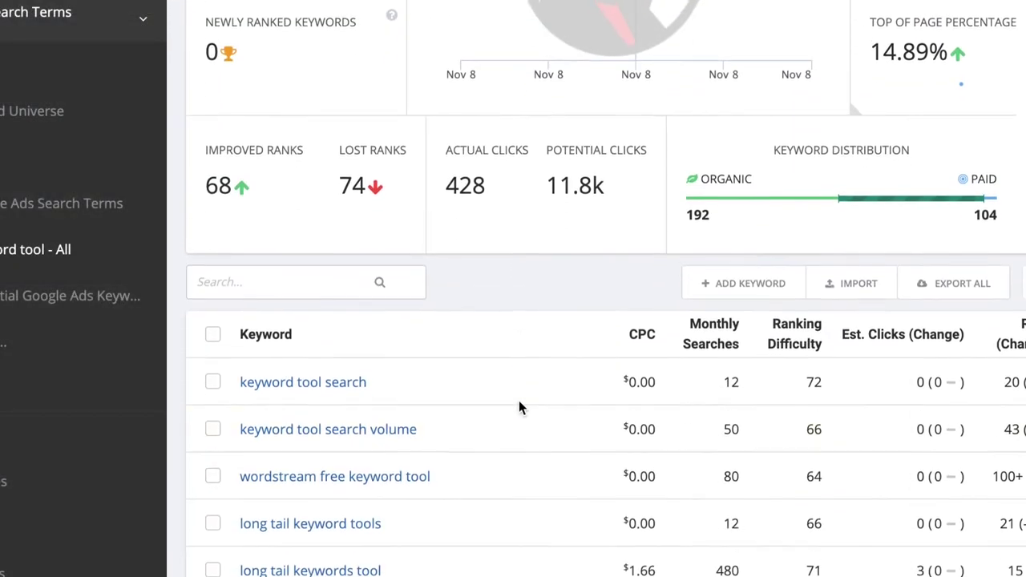
pyautogui.scroll(-3, 521, 409)
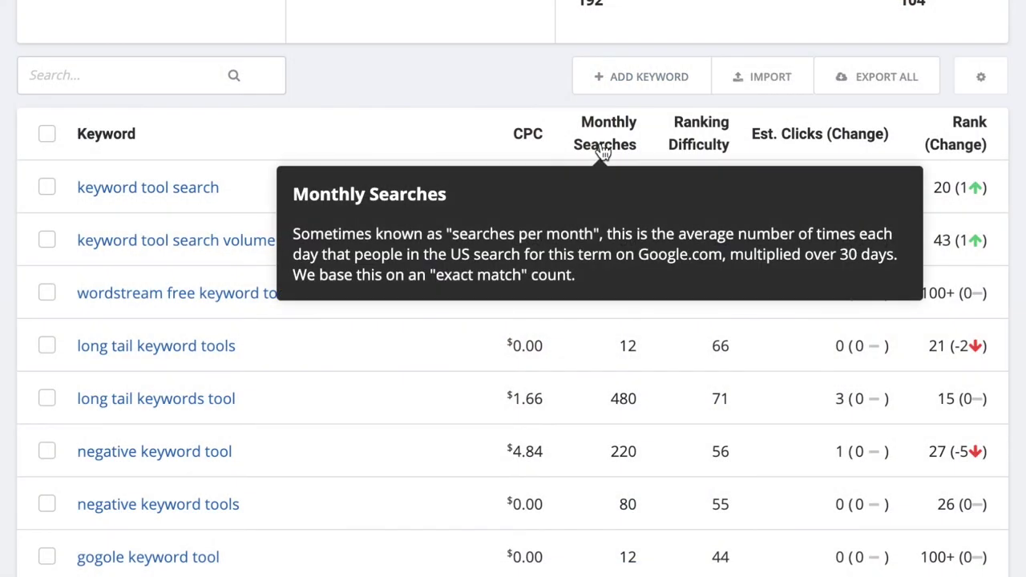
pyautogui.click(603, 153)
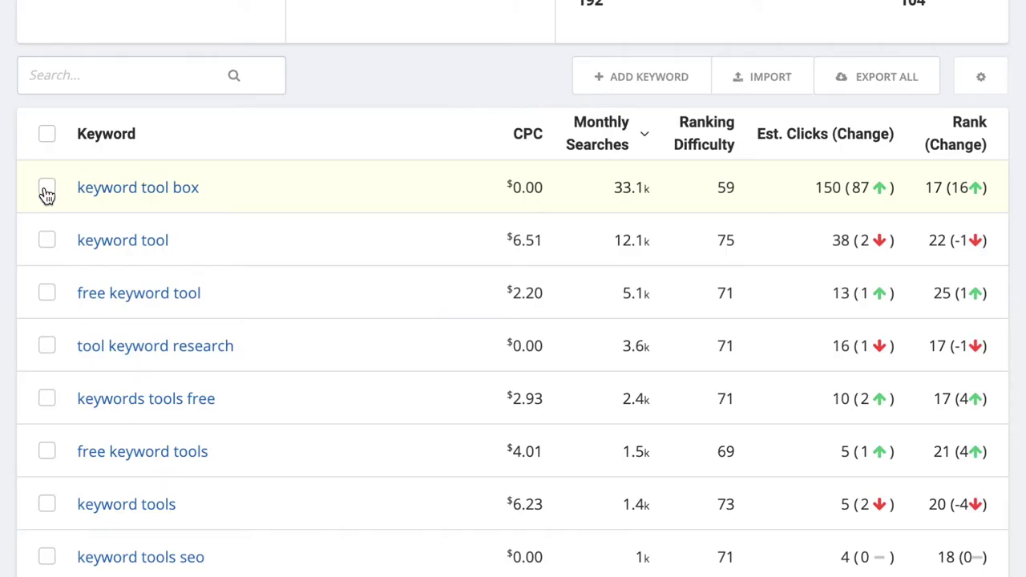
# Step: Tick keyword tool box, free keyword tool and three other keywords, and add them to Potential Google Ads Keywords
pyautogui.click(47, 189)
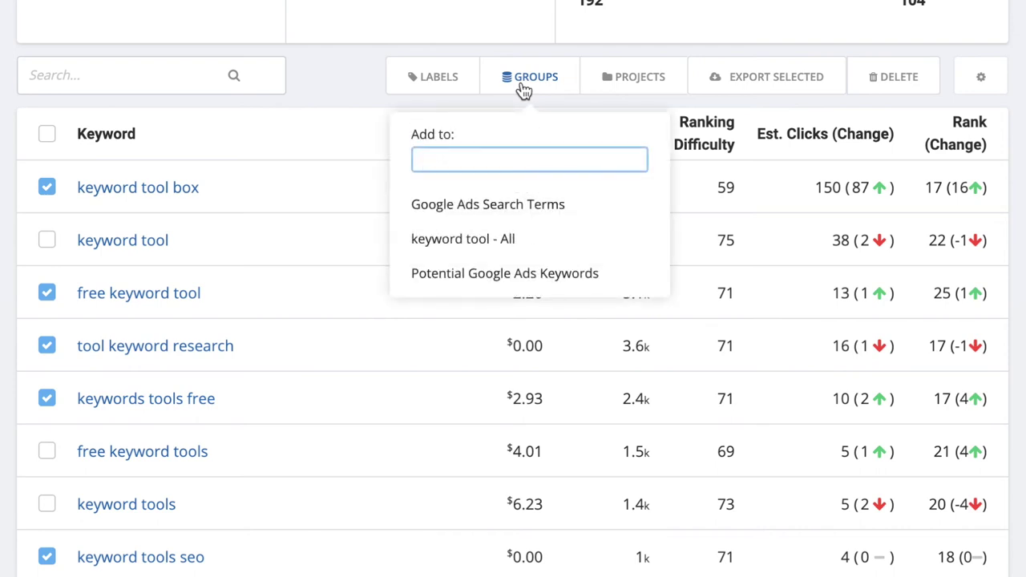
pyautogui.click(522, 287)
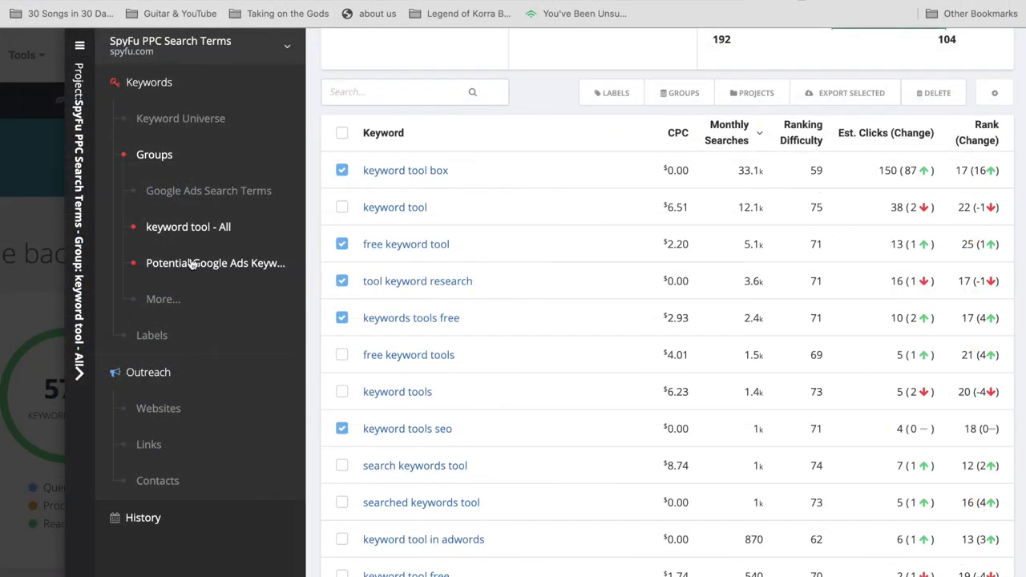
# Step: Check the five keywords in Potential Google Ads Keywords, then add the free, research and competitors suggested groups
pyautogui.click(192, 265)
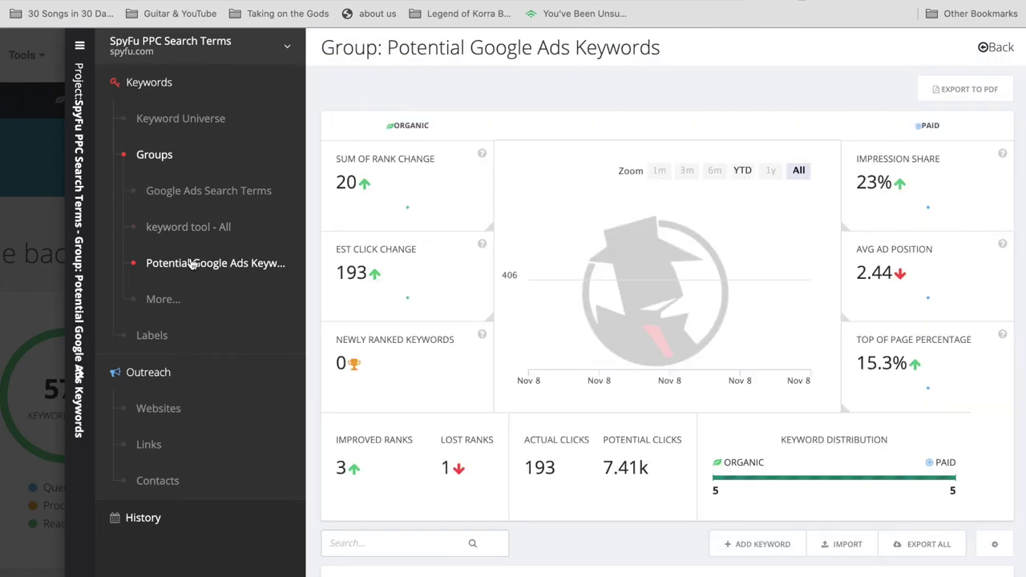
pyautogui.scroll(-5, 478, 351)
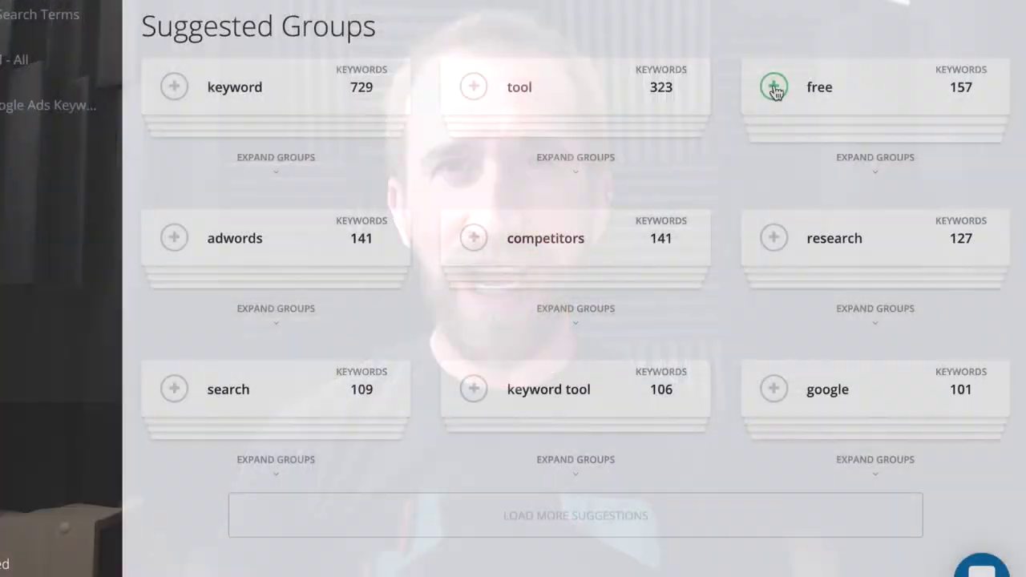
pyautogui.click(774, 89)
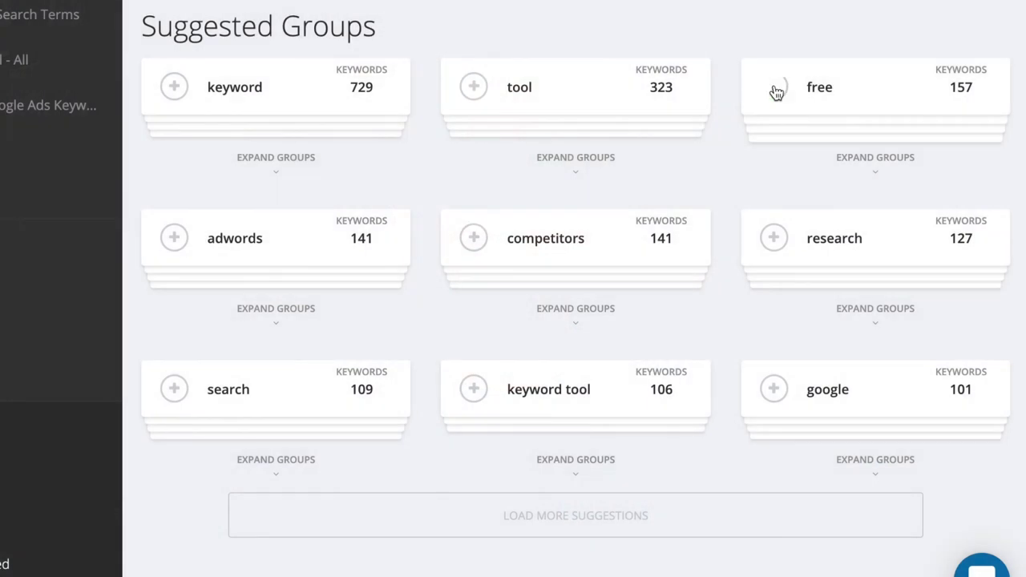
pyautogui.click(772, 242)
pyautogui.click(471, 245)
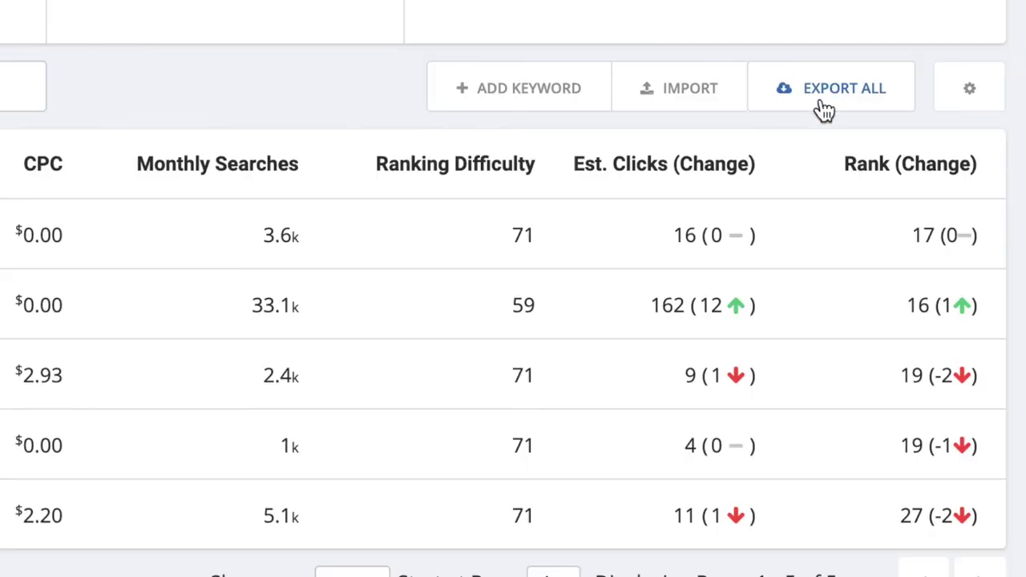
# Step: Export all Potential Google Ads Keywords to a Google Sheets file named 'spyfu.com keywords'
pyautogui.click(826, 110)
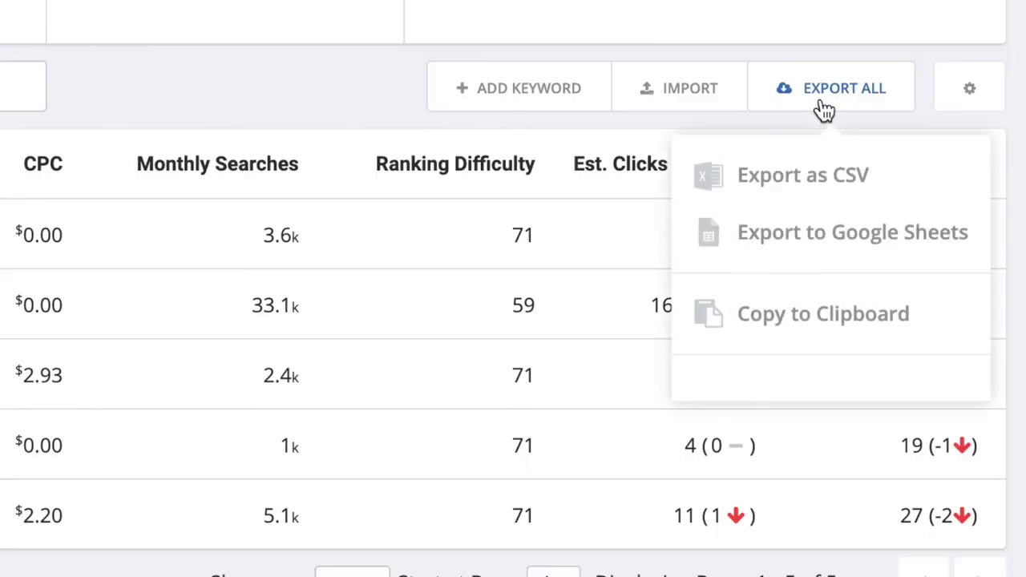
pyautogui.click(793, 246)
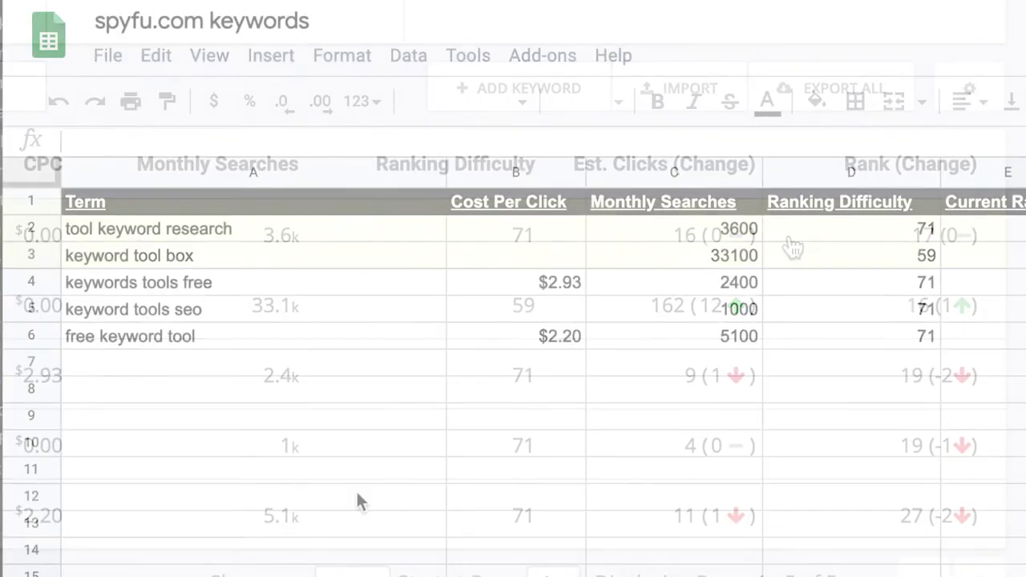